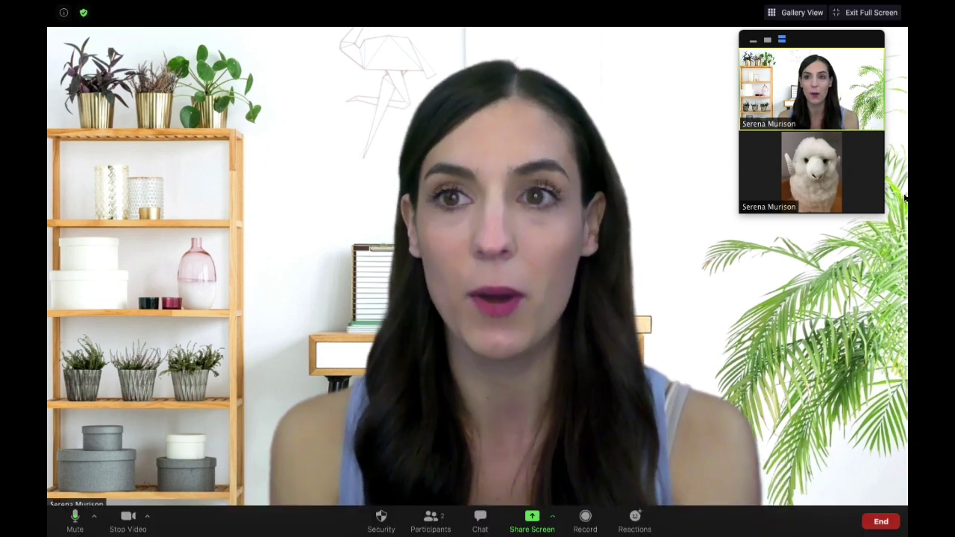
Switch the meeting to gallery view and open Virtual Background settings from the camera options
click(797, 12)
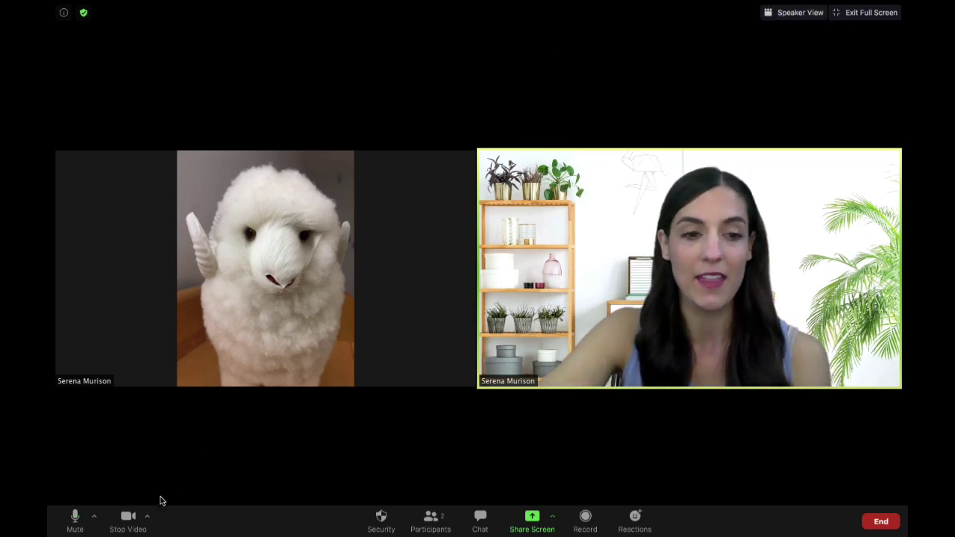
click(147, 516)
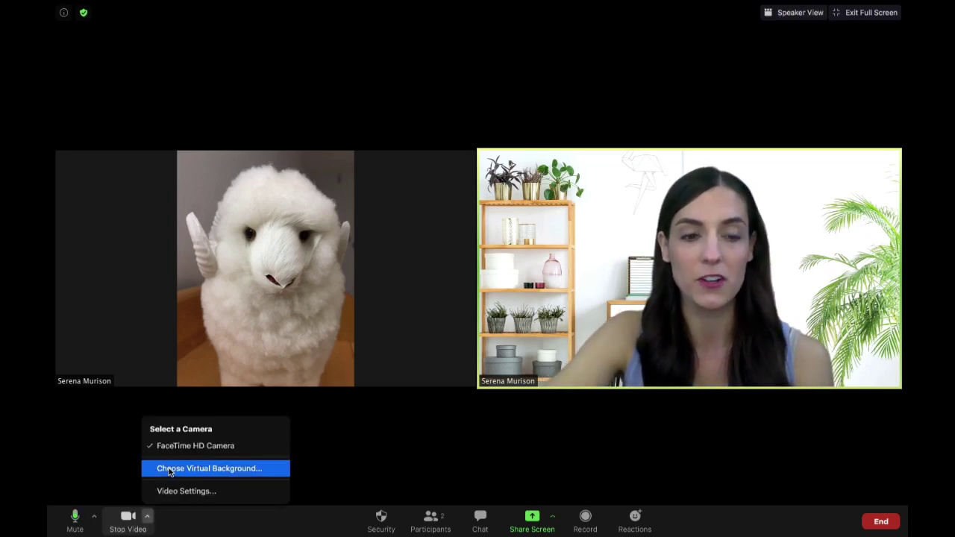
click(170, 469)
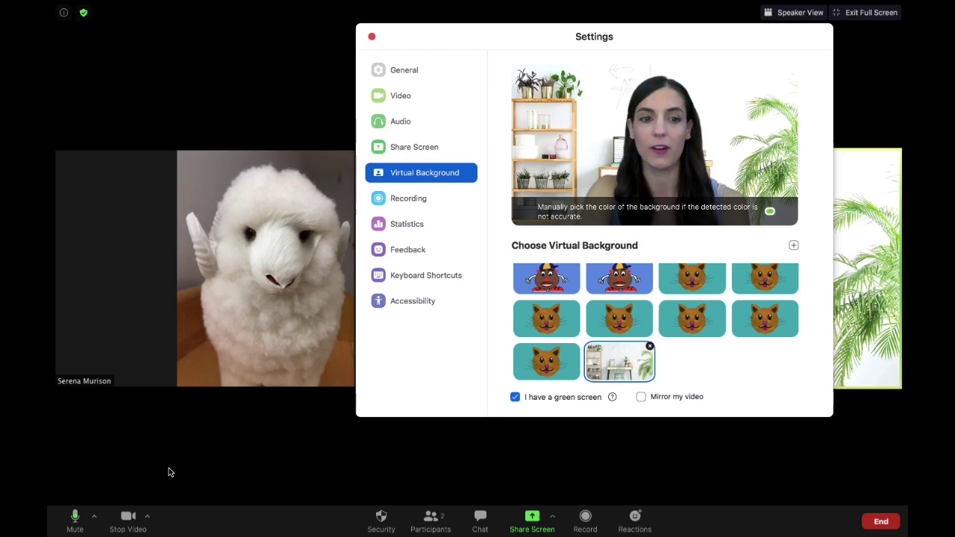
Move the Settings window to the right beside the client's video, nudging it slightly up-left
drag(451, 40, 551, 94)
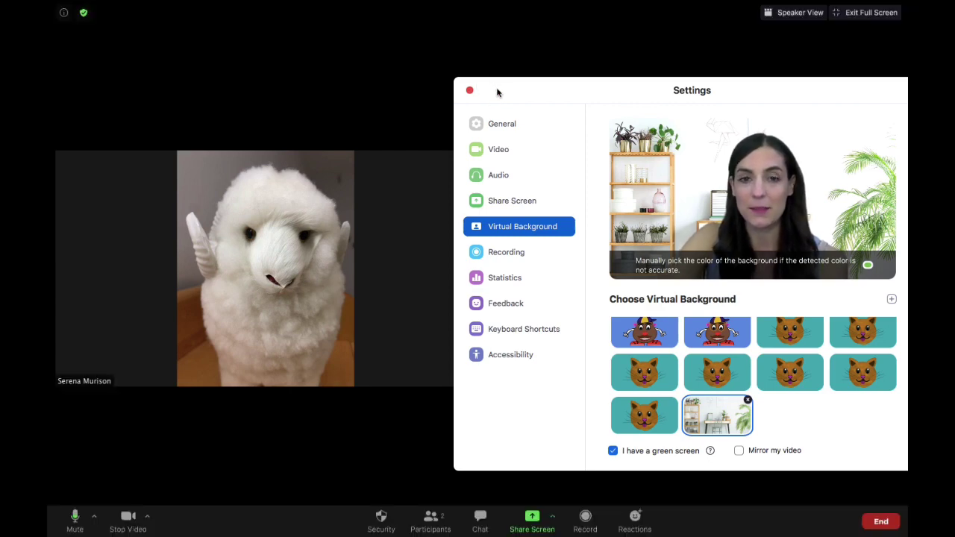
mouse_move(493, 91)
mouse_down()
mouse_move(487, 84)
mouse_move(495, 88)
mouse_up()
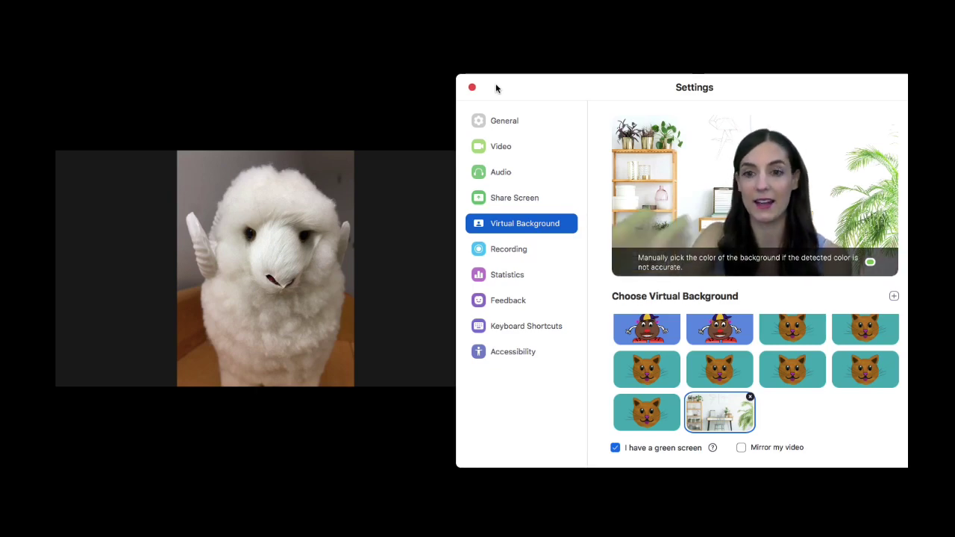
mouse_move(508, 74)
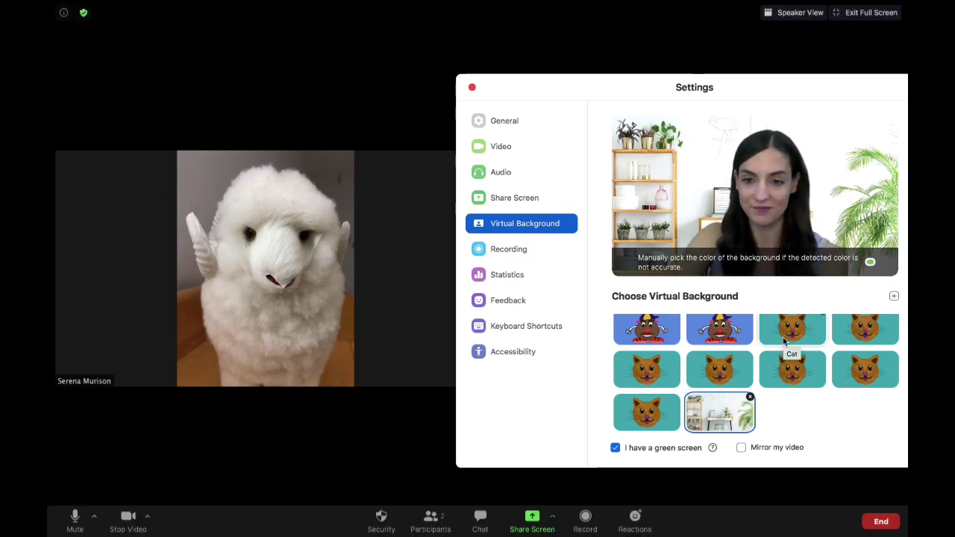
Scroll up through the background grid and apply the 'map' phonics slide as the virtual background
scroll(793, 365, up, 3)
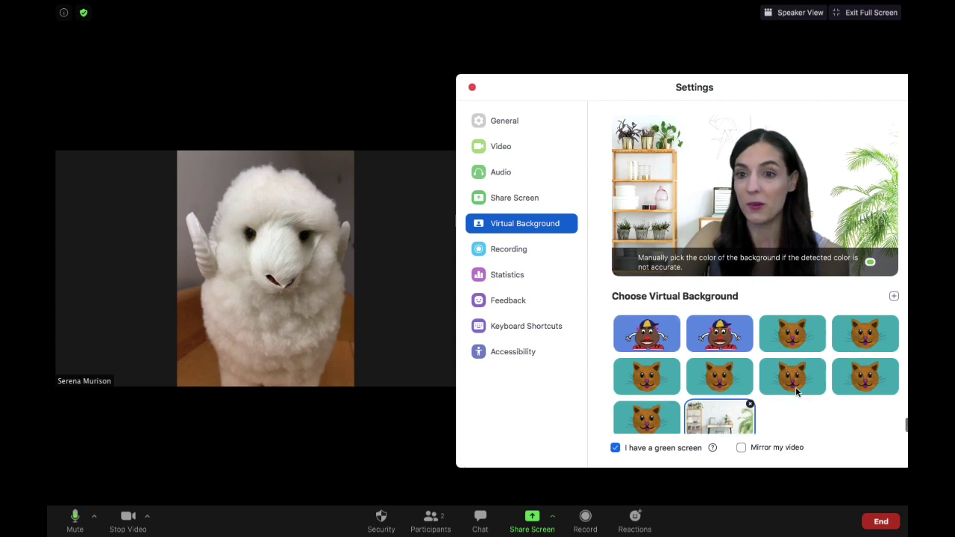
scroll(797, 393, up, 5)
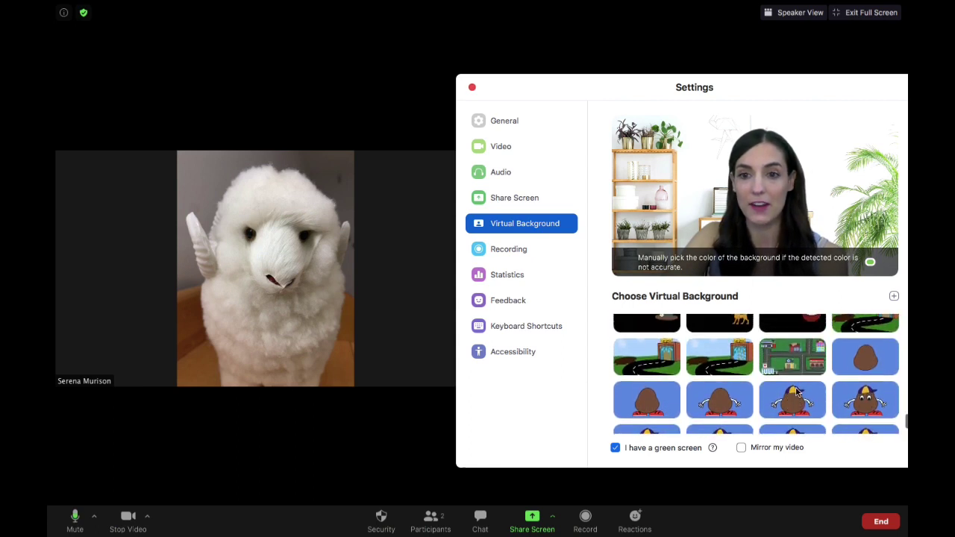
scroll(797, 393, up, 8)
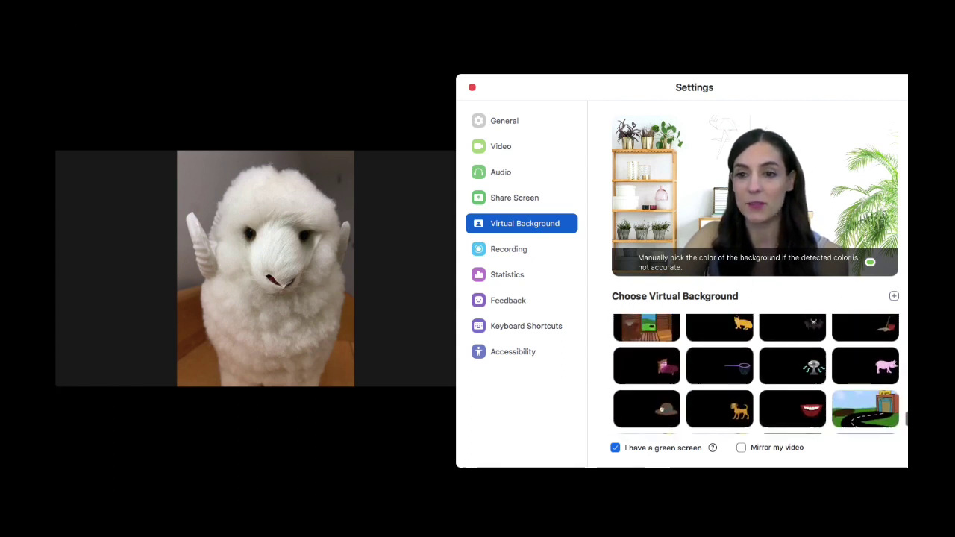
scroll(797, 394, up, 10)
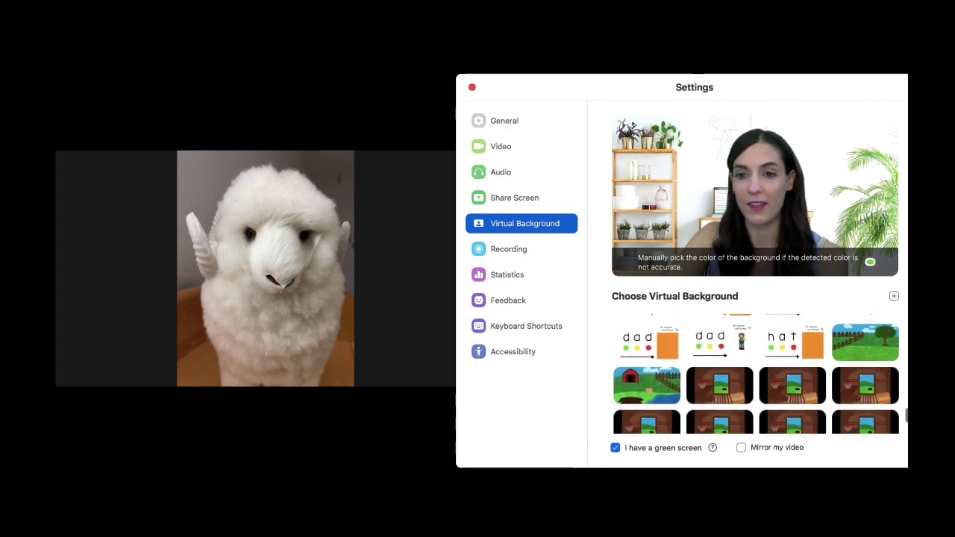
scroll(797, 393, up, 10)
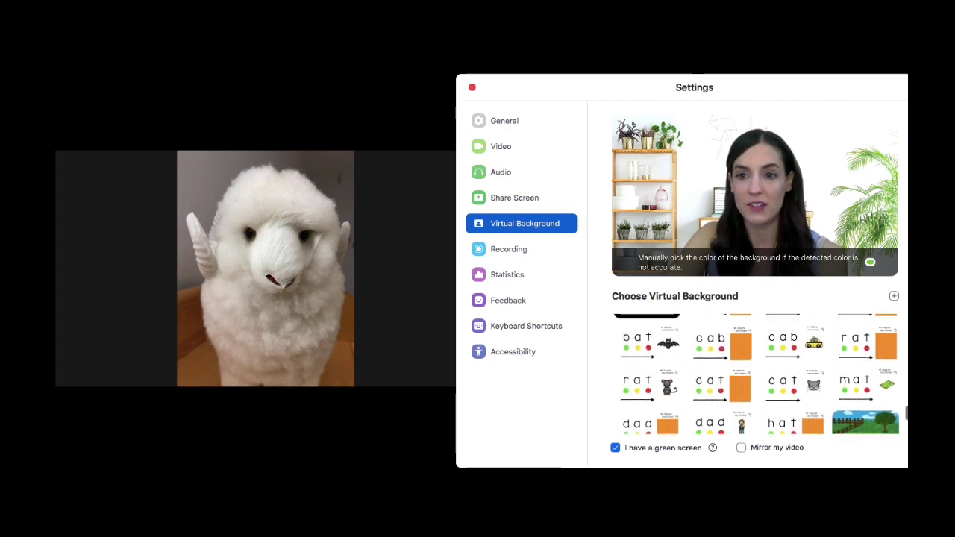
scroll(816, 386, up, 1)
click(711, 352)
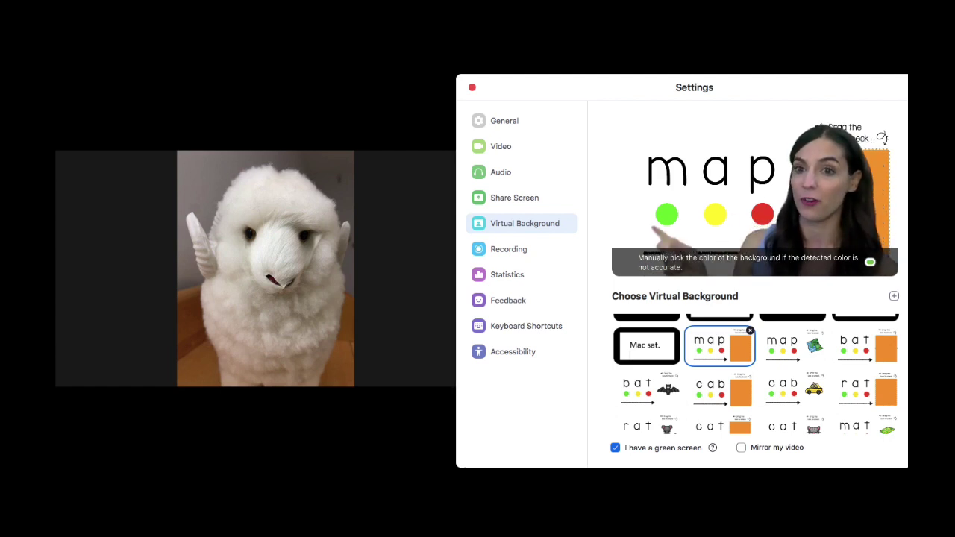
Apply the map slide with its picture revealed, then scroll to the bottom of the collection
click(796, 352)
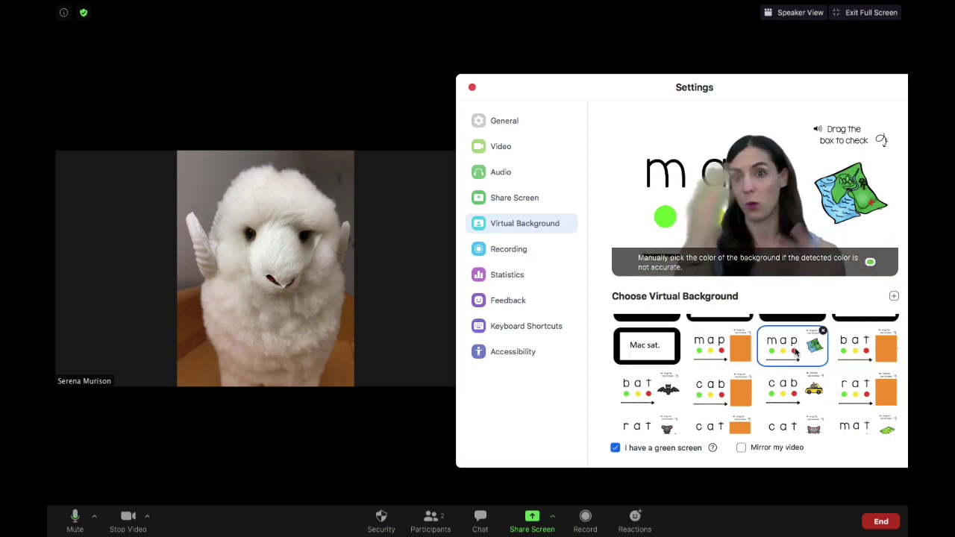
scroll(797, 355, down, 5)
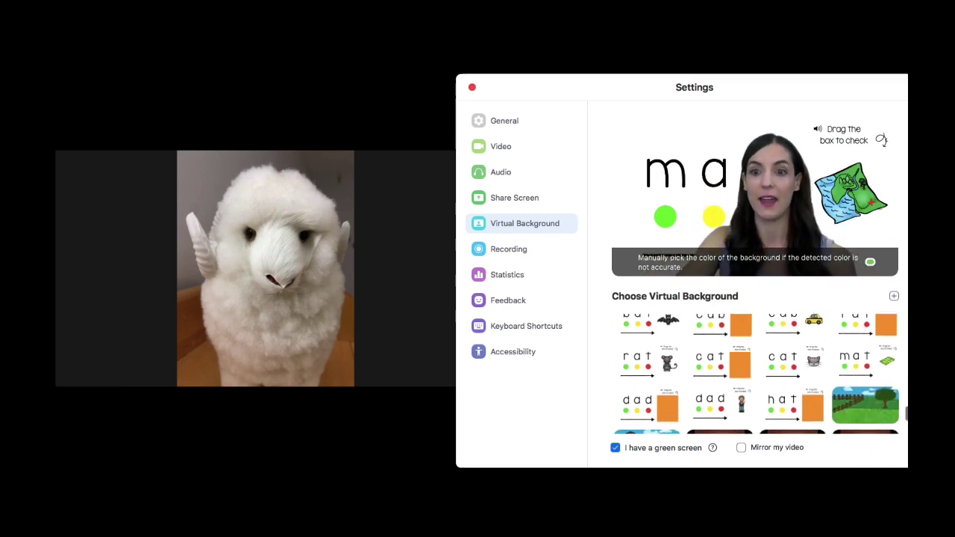
scroll(796, 359, up, 4)
scroll(795, 359, up, 5)
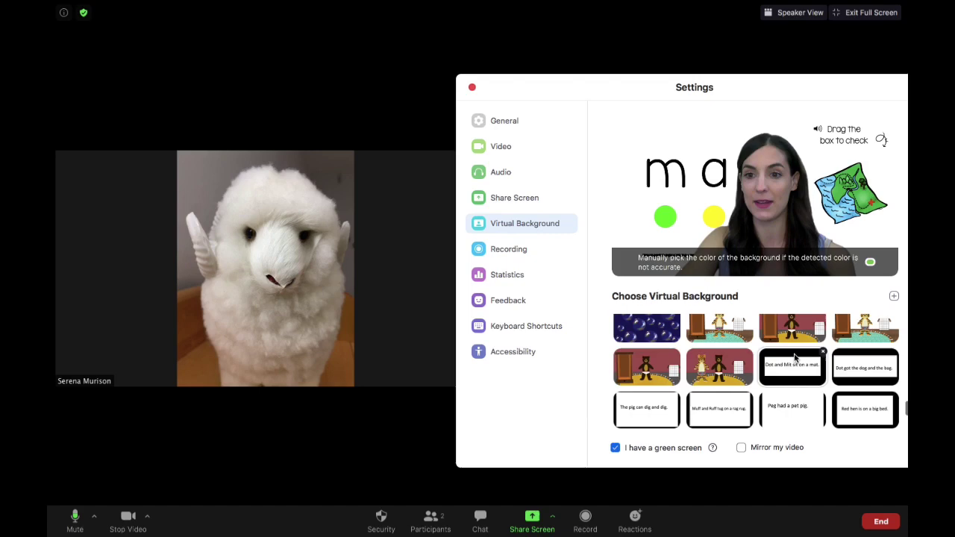
scroll(795, 360, up, 5)
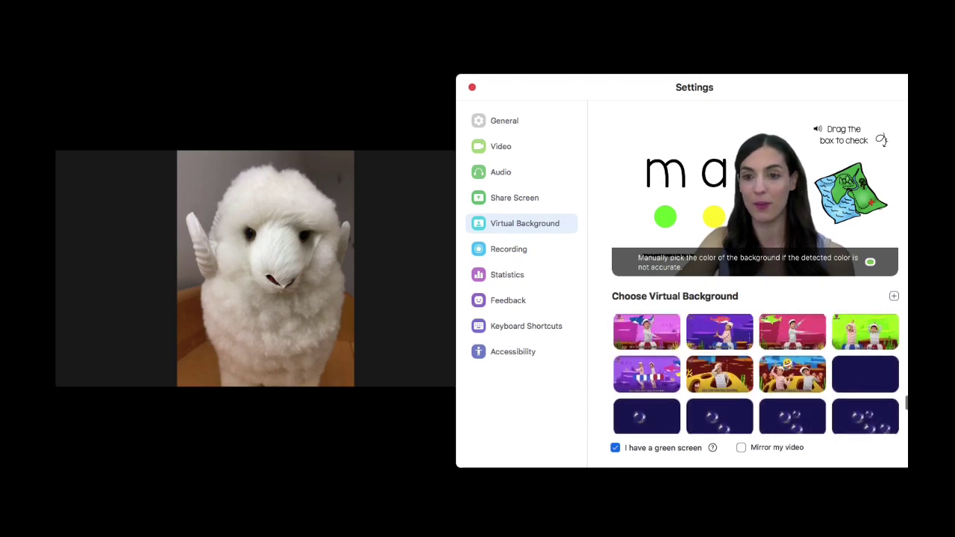
scroll(756, 373, up, 8)
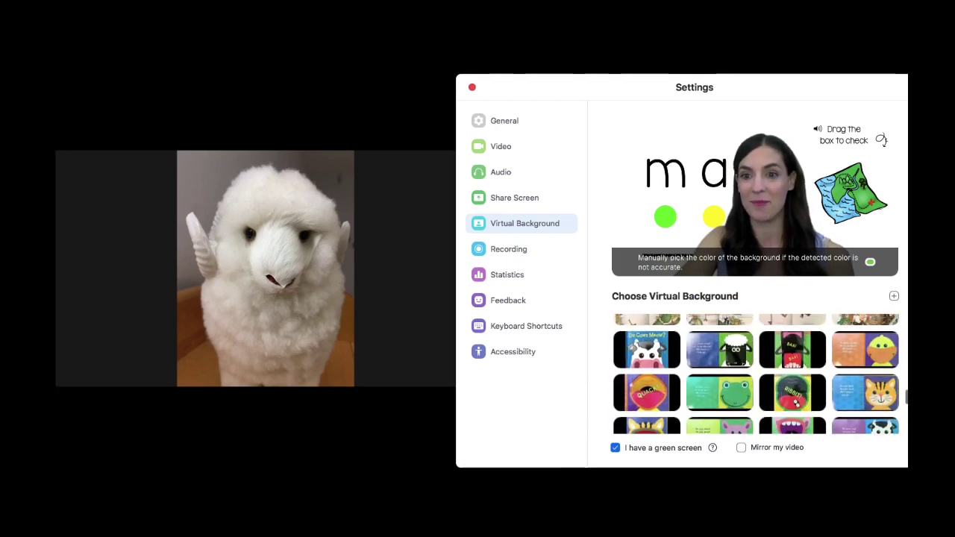
scroll(793, 373, up, 6)
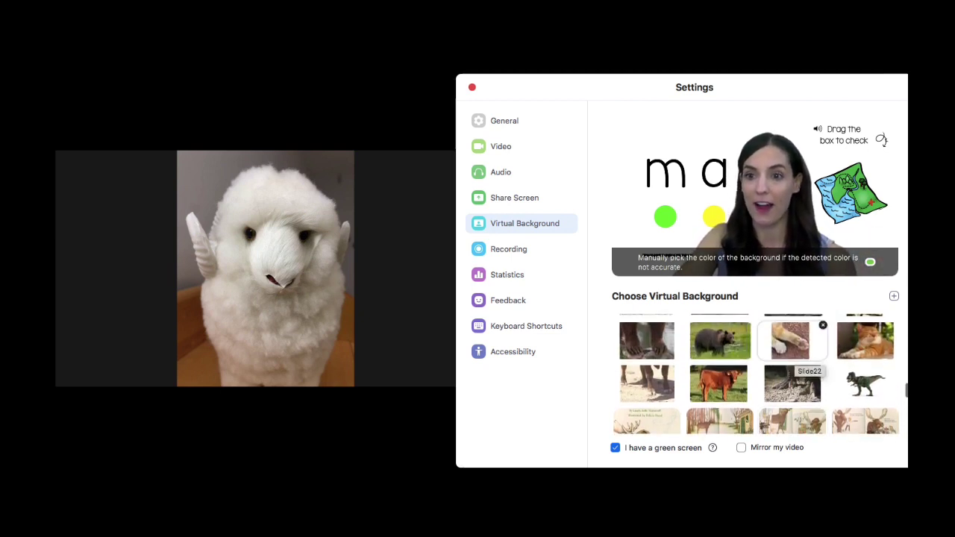
scroll(792, 403, down, 2)
scroll(792, 388, down, 5)
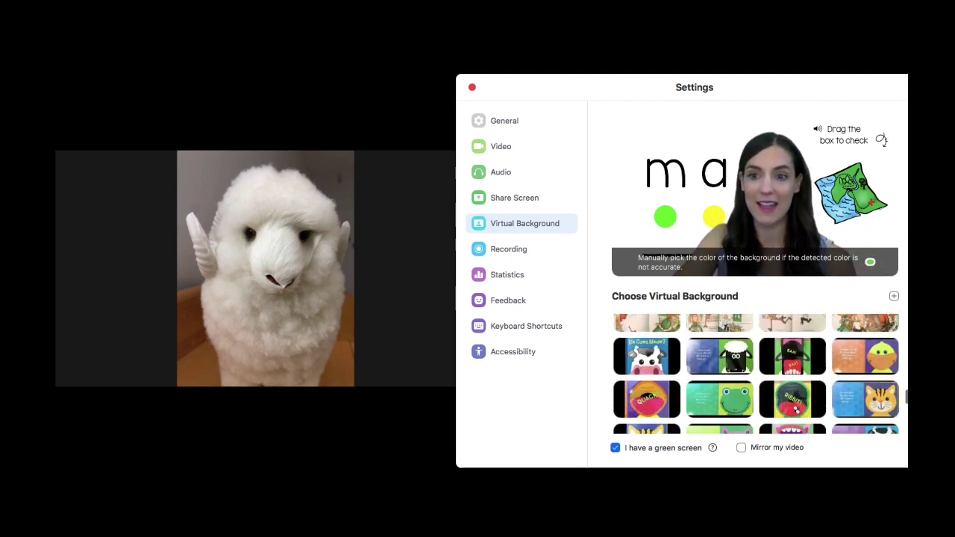
scroll(755, 373, down, 6)
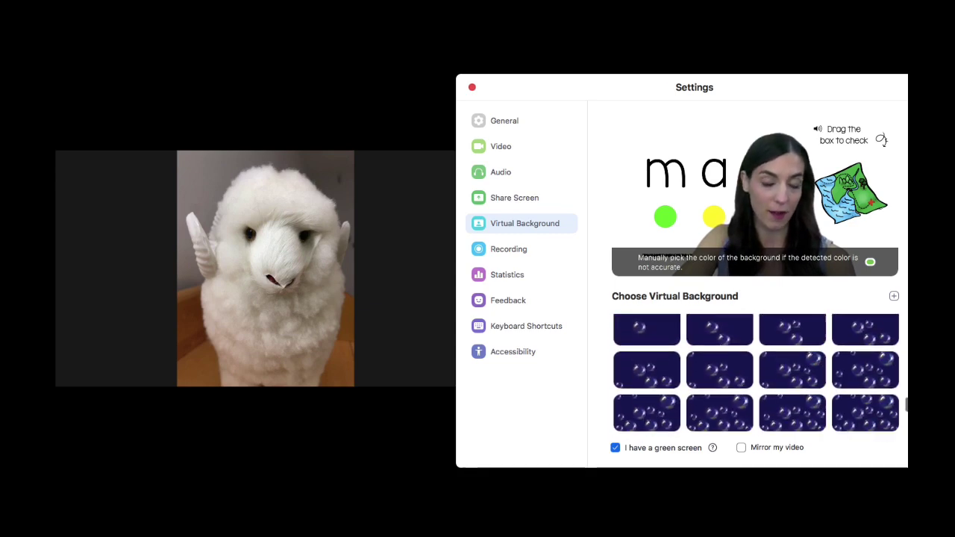
scroll(755, 373, down, 8)
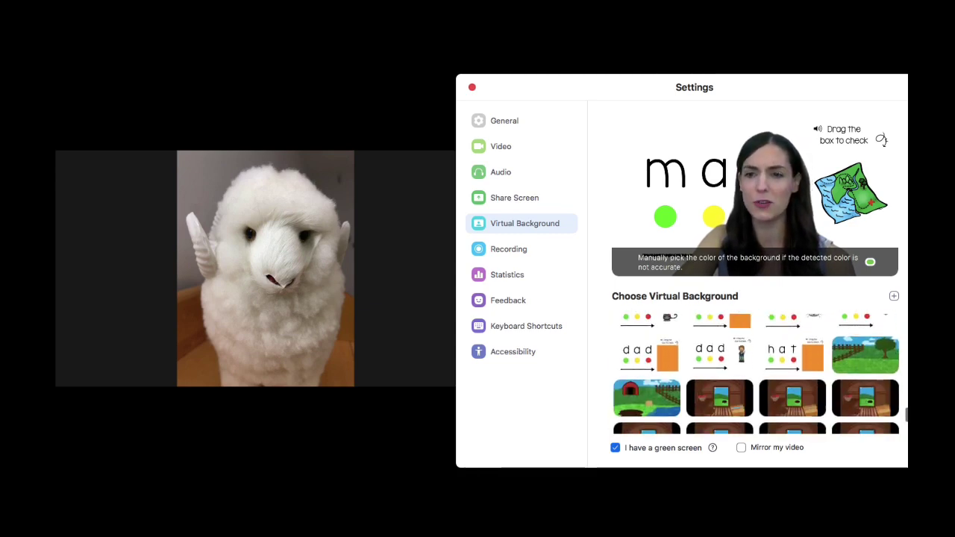
scroll(755, 373, down, 8)
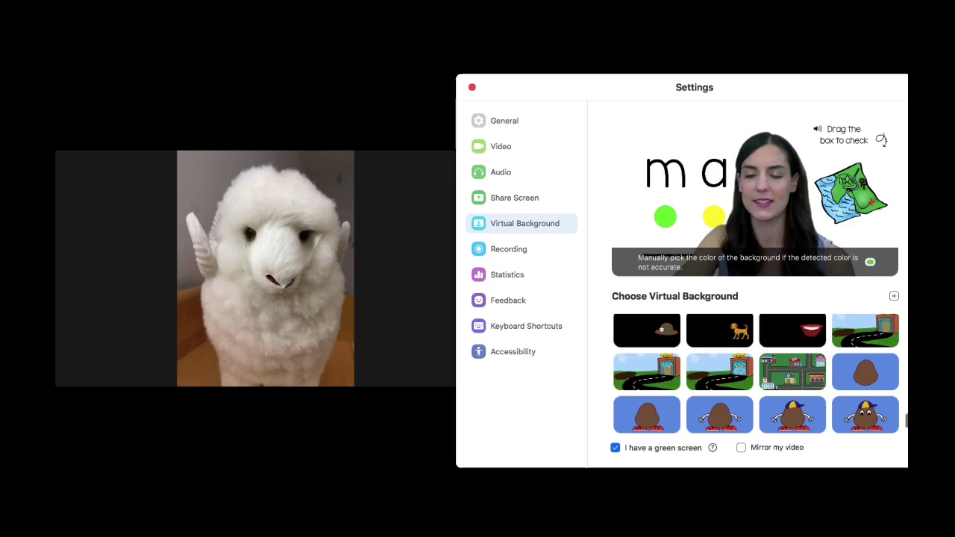
scroll(755, 373, down, 4)
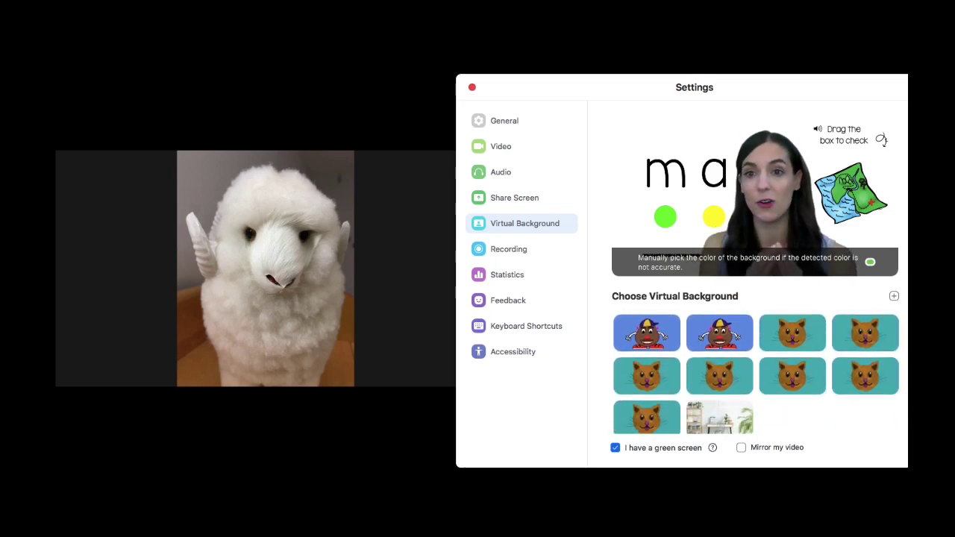
Try five cat pictures as the background in turn, ending on the last teal cat
click(793, 332)
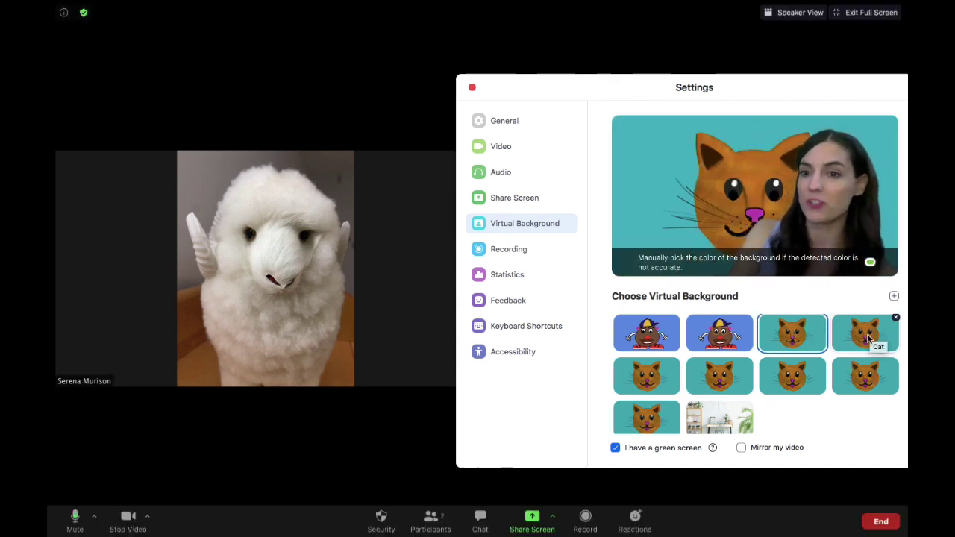
click(721, 377)
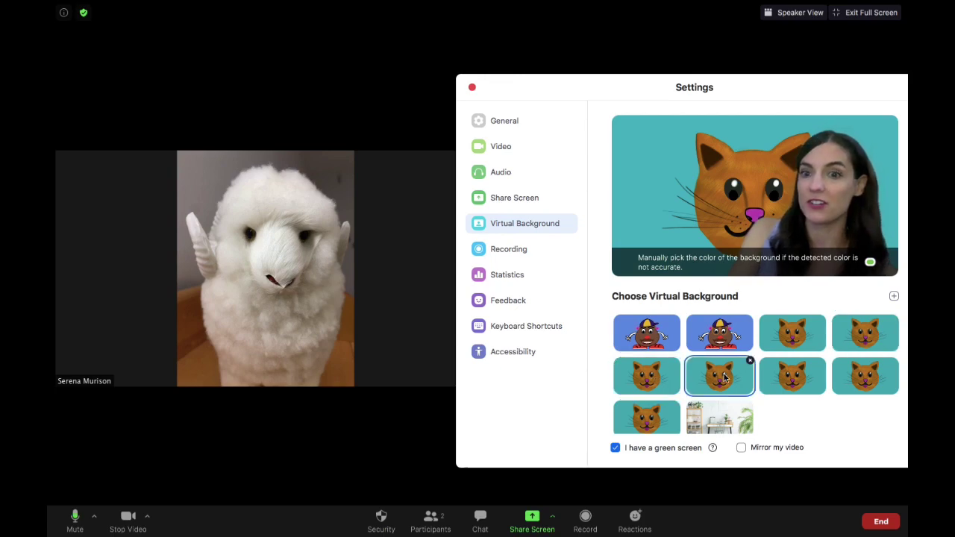
click(782, 381)
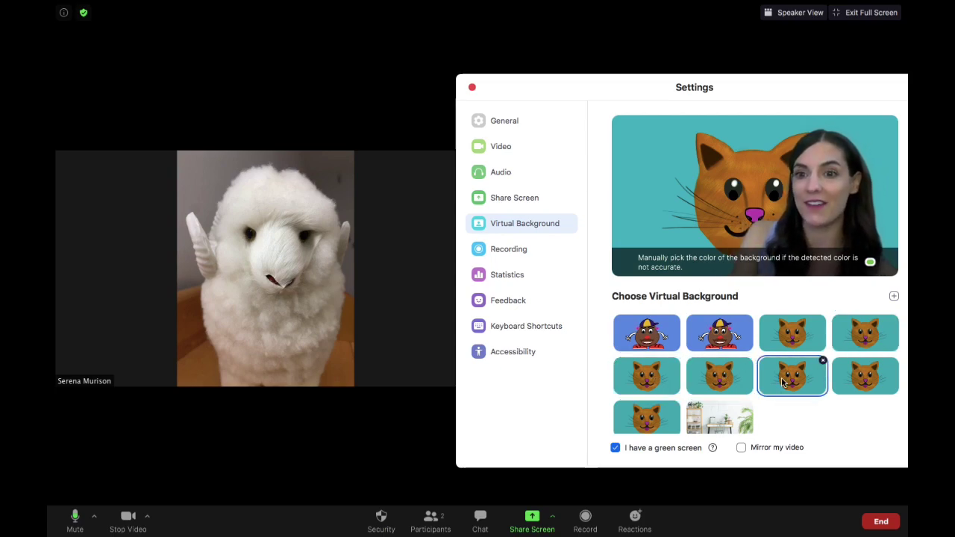
scroll(781, 378, down, 1)
click(868, 379)
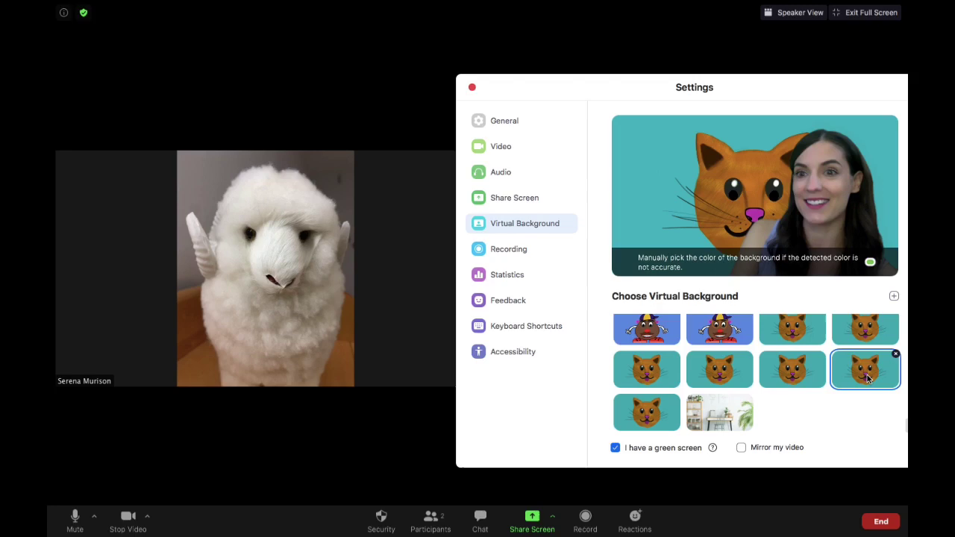
click(641, 415)
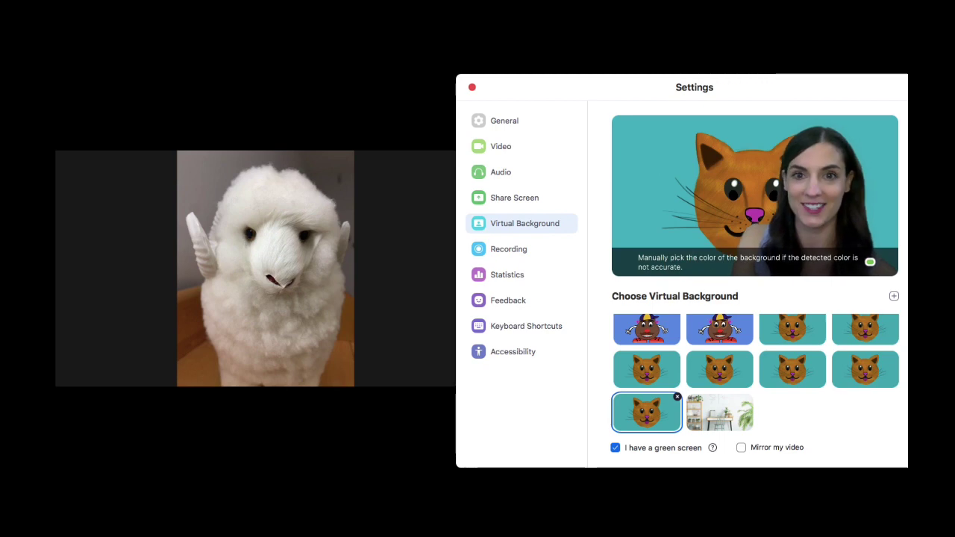
Set the background to the home office scene, close Settings and exit full screen
click(714, 406)
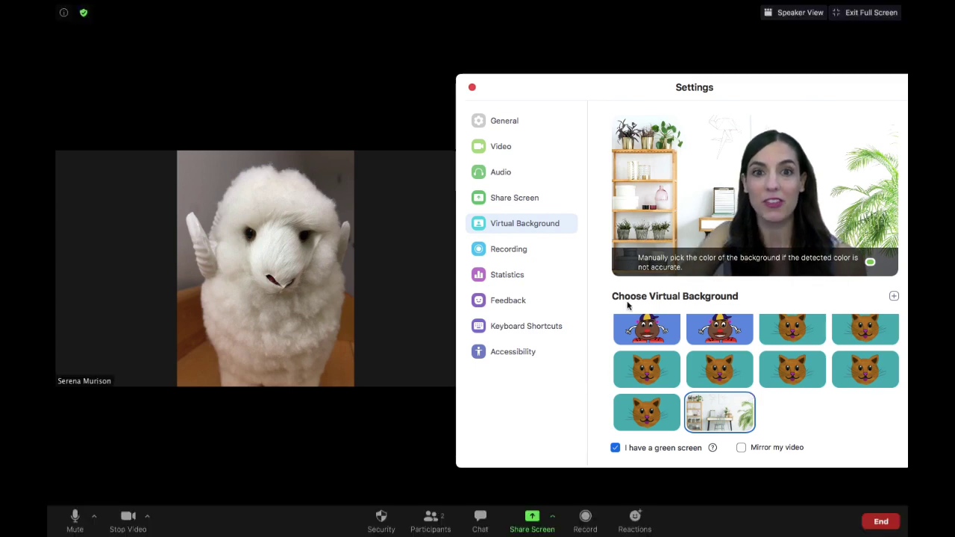
click(472, 88)
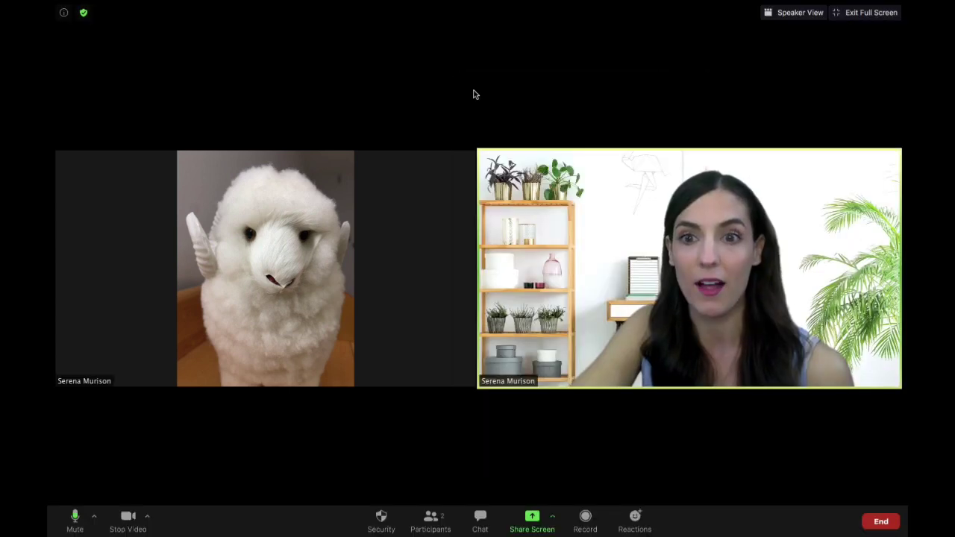
click(869, 13)
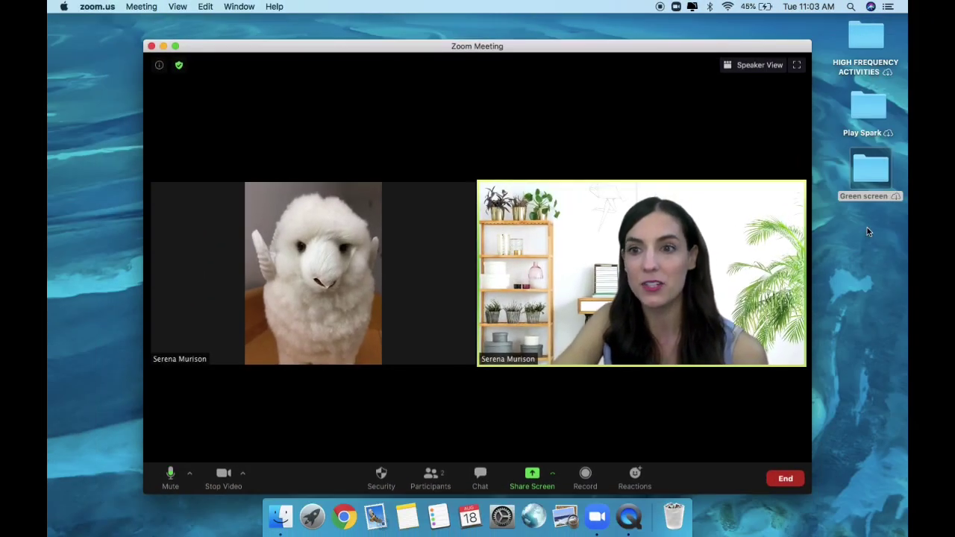
Open the Green screen desktop folder in Finder, closing and reopening it once
click(870, 179)
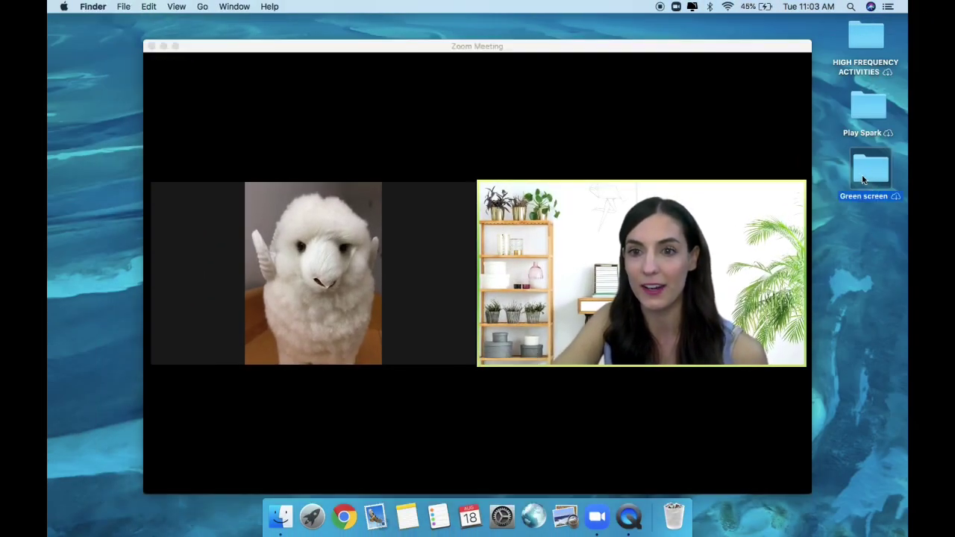
double_click(864, 179)
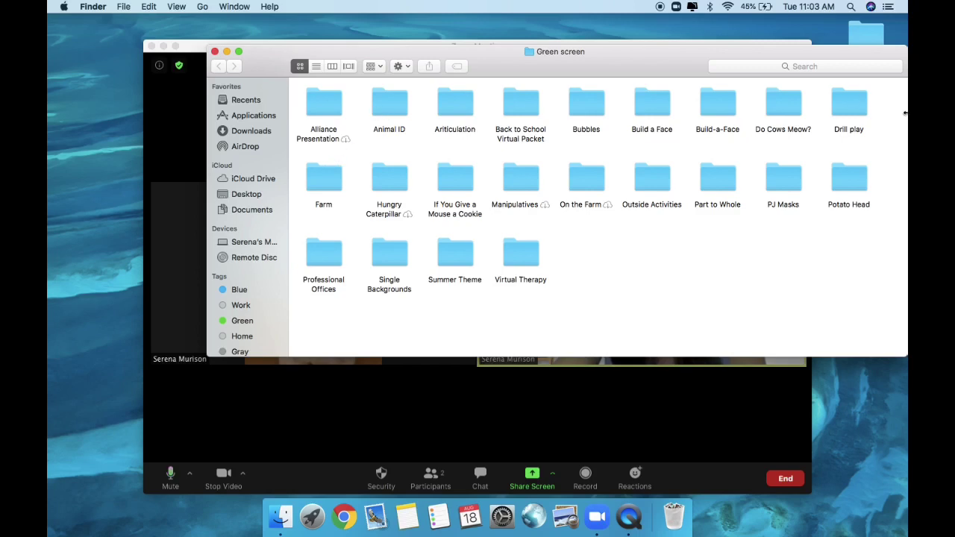
click(215, 51)
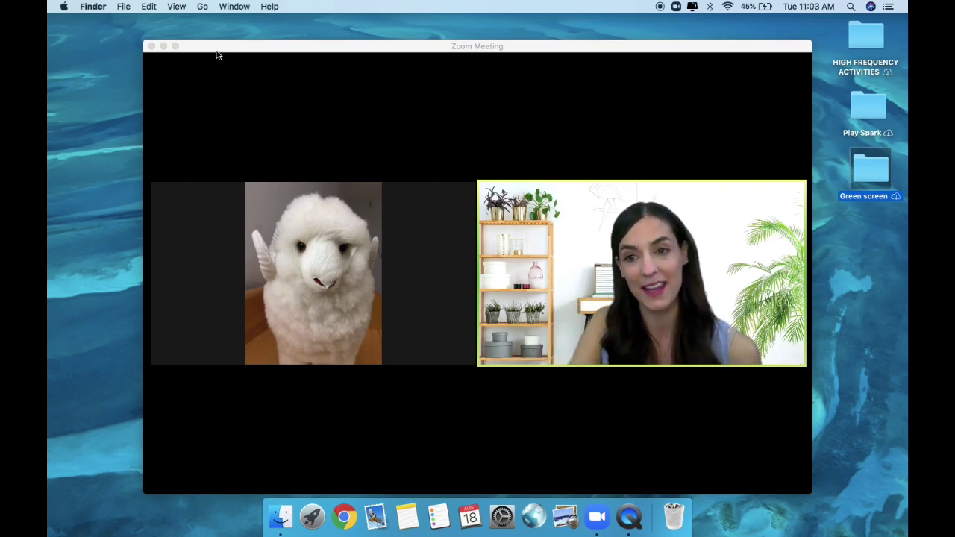
double_click(876, 164)
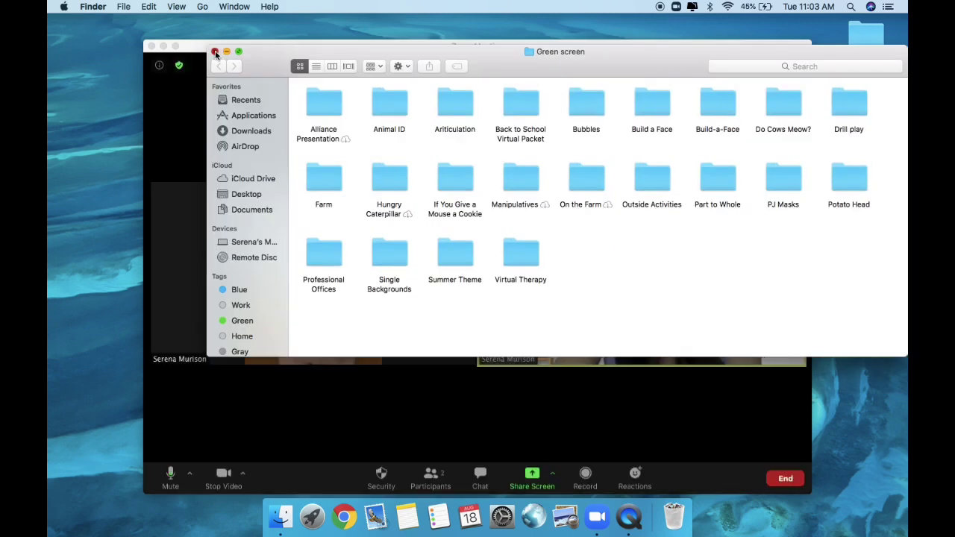
Close the Green screen Finder window and put the Zoom meeting back into full screen
click(215, 52)
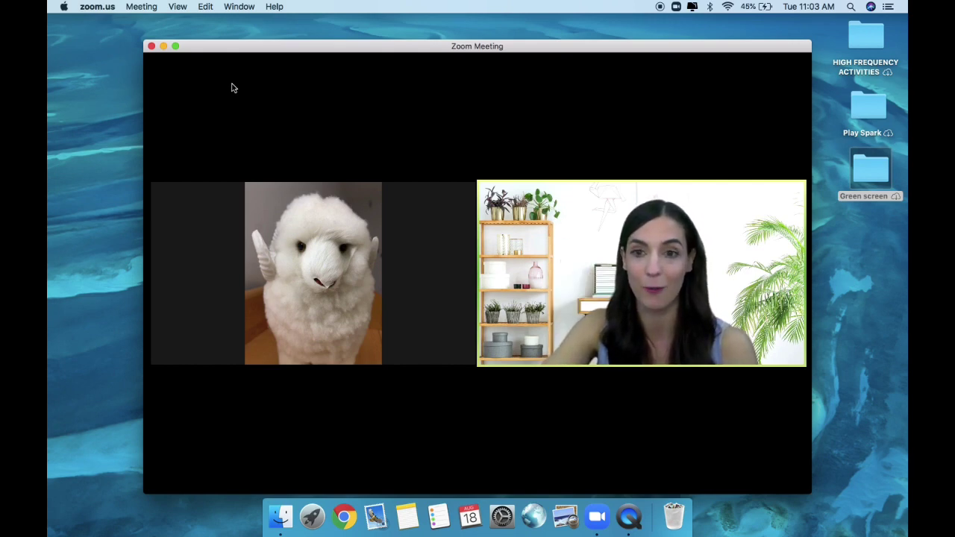
click(176, 46)
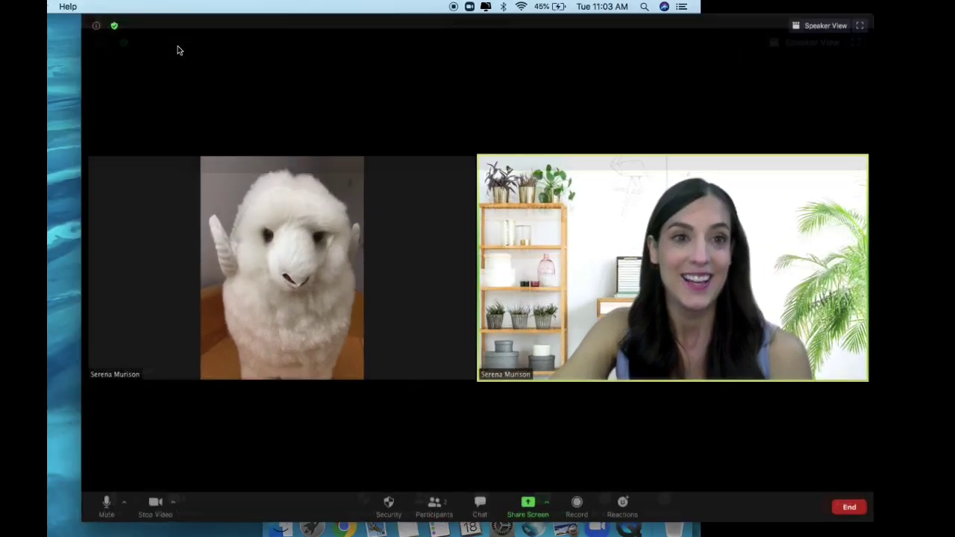